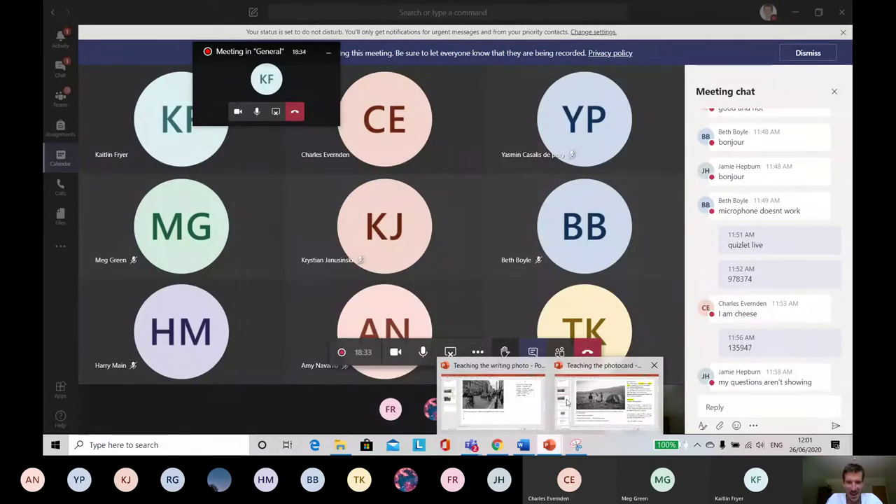
# - Bring the 'Teaching the photocard' presentation to the front in PowerPoint from the taskbar preview
pyautogui.click(602, 399)
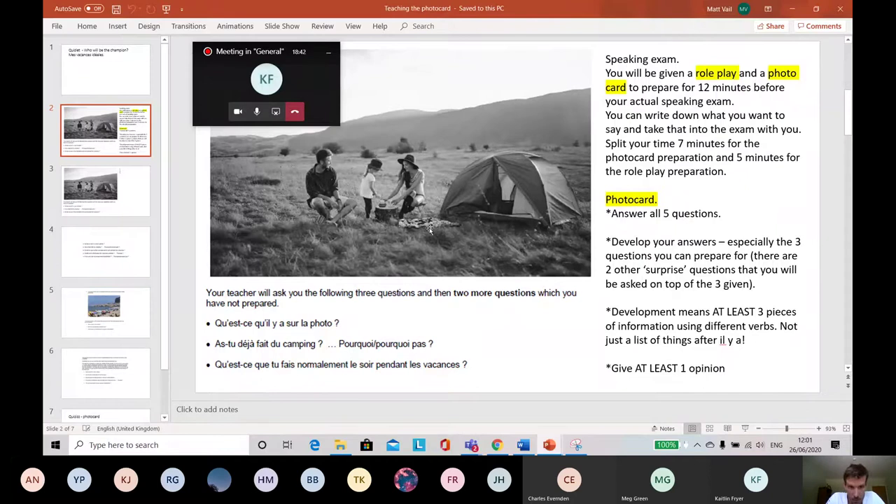
pyautogui.click(286, 323)
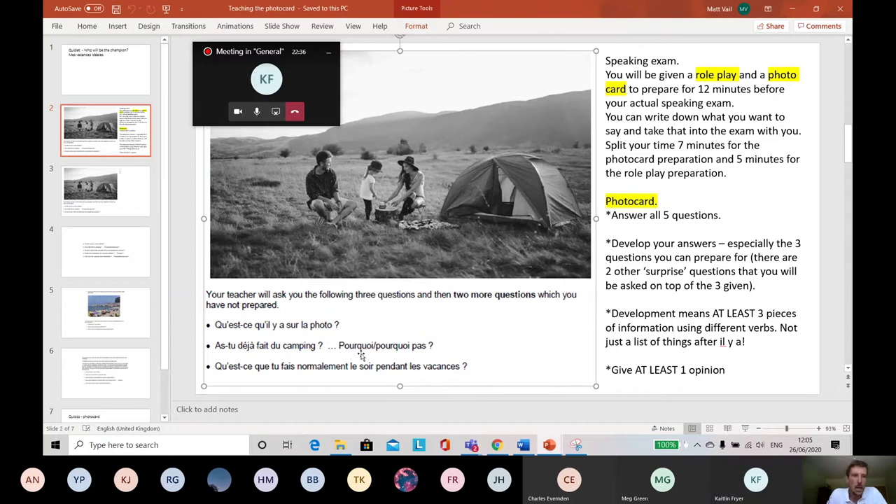
# - On slide 3, type answer 1: 'Sur la photo il y a une famille et aussi on peut voir une tente'
pyautogui.click(89, 176)
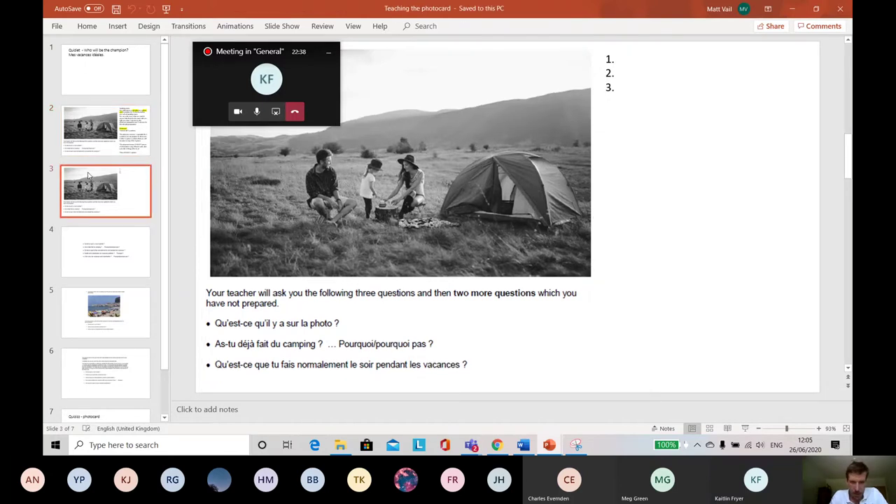
pyautogui.click(612, 61)
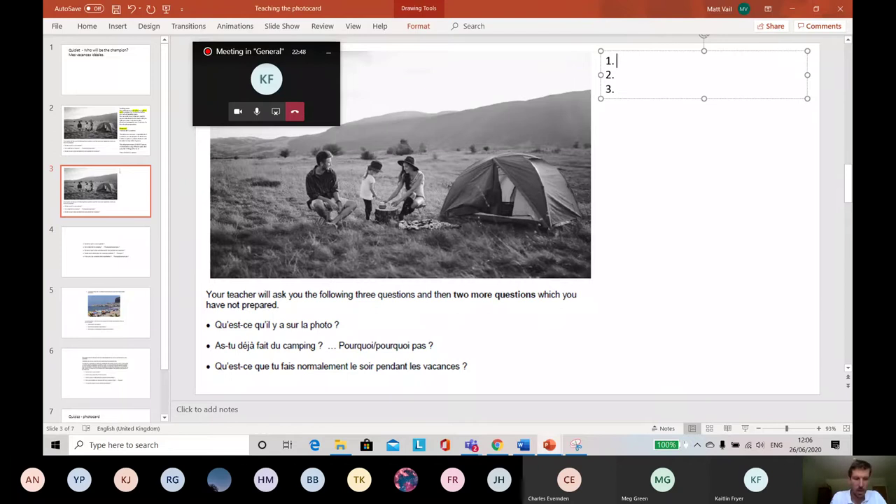
pyautogui.write('Sur la photo ily a')
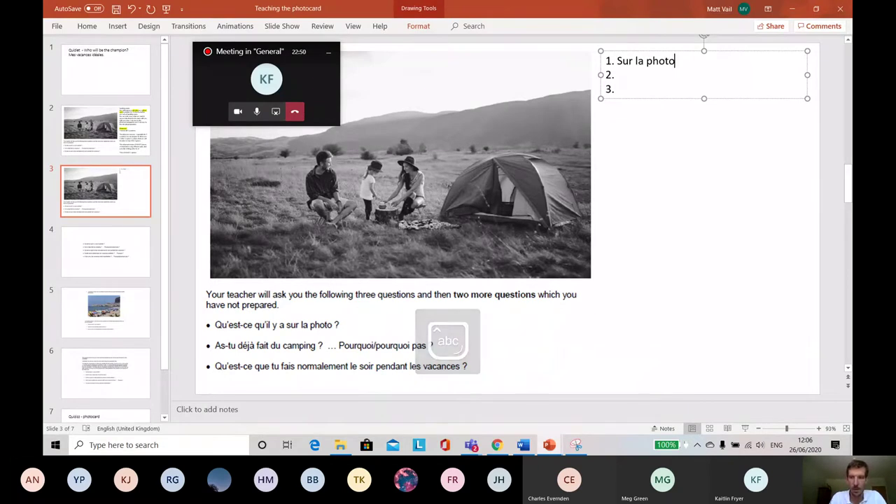
pyautogui.press('BackSpace')
pyautogui.press('BackSpace')
pyautogui.press('BackSpace')
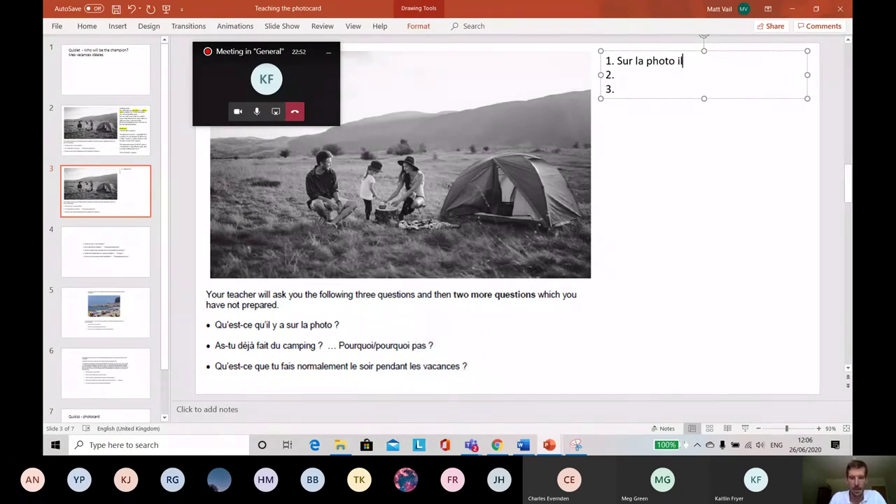
pyautogui.write('y a')
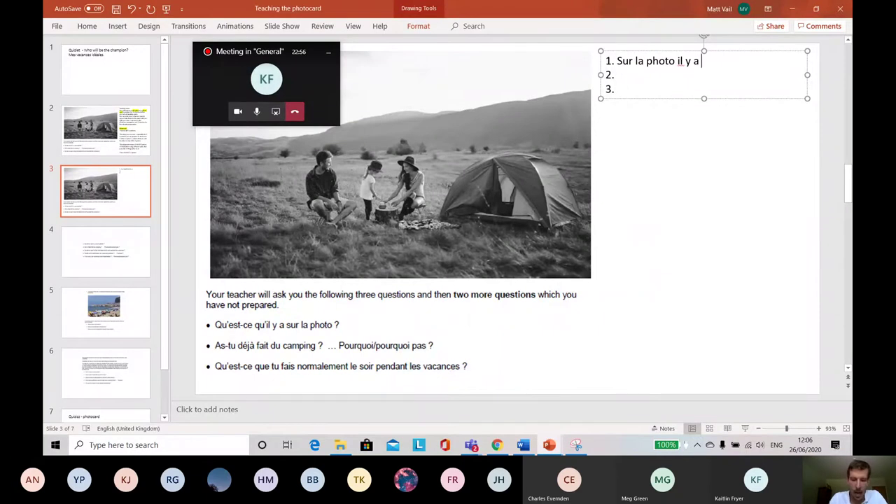
pyautogui.write(' une famille')
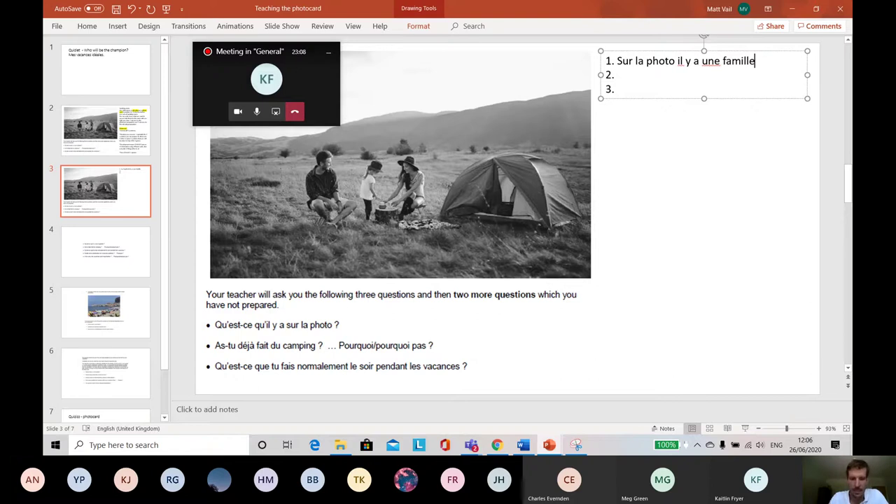
pyautogui.write('et auss')
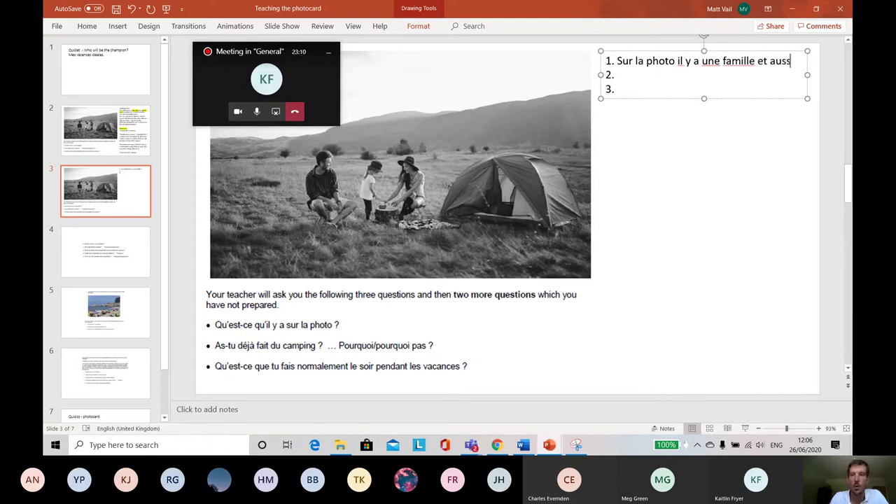
pyautogui.write('i on peut voir')
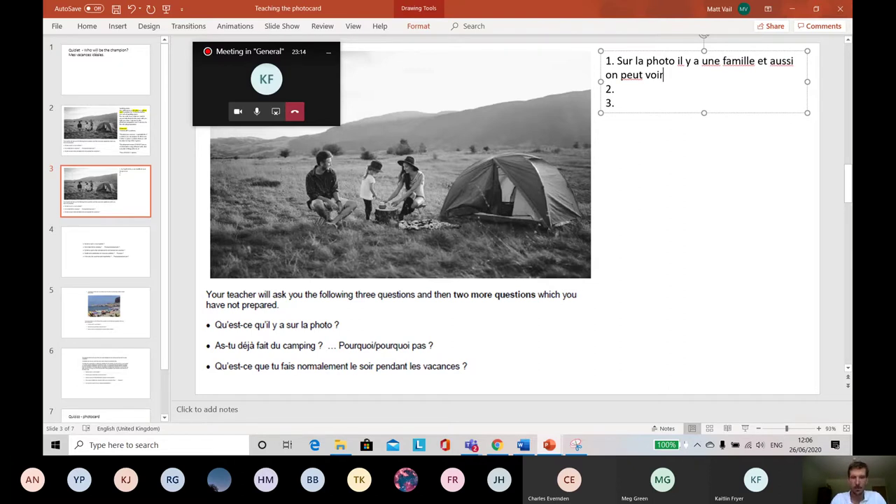
pyautogui.write(' une tente')
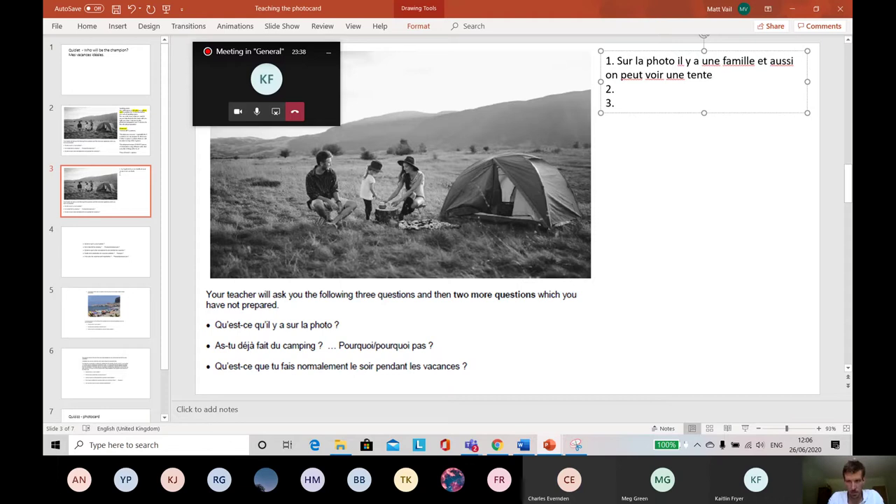
# - Add the sentence 'Je pense qu'ils sont contents' to the first answer
pyautogui.write('.')
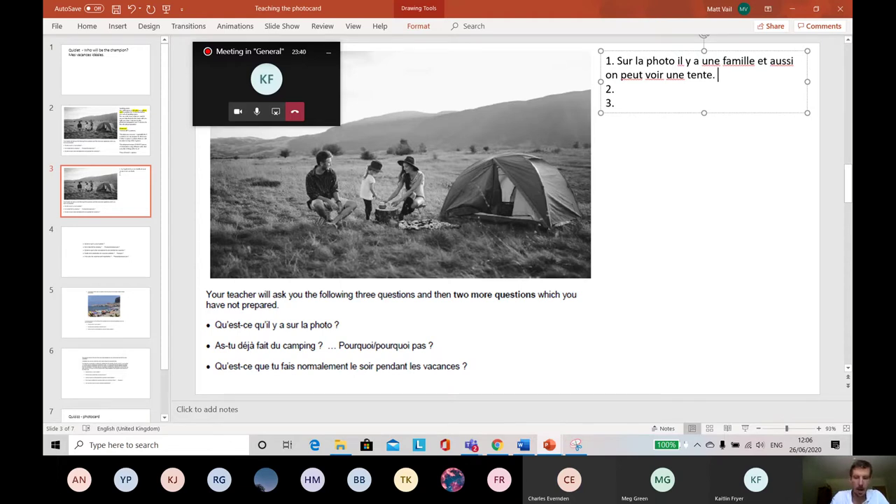
pyautogui.press('capslock')
pyautogui.write('J')
pyautogui.press('capslock')
pyautogui.write('e pense qu')
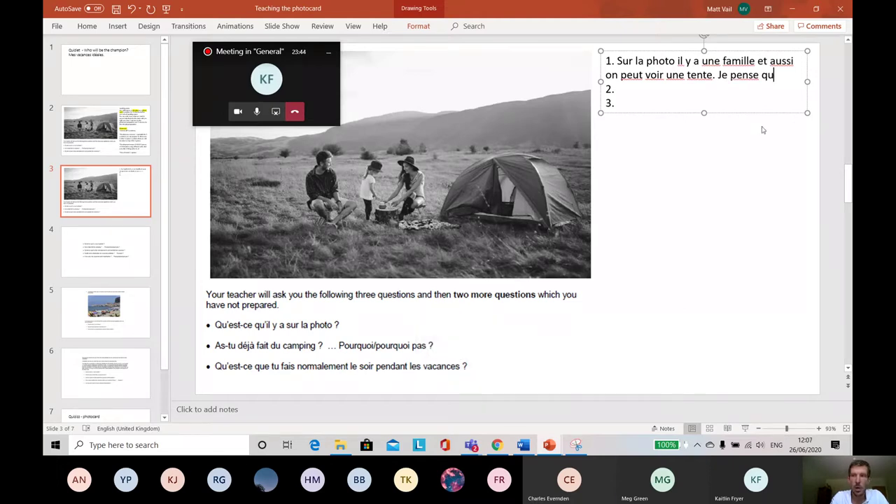
pyautogui.write('e')
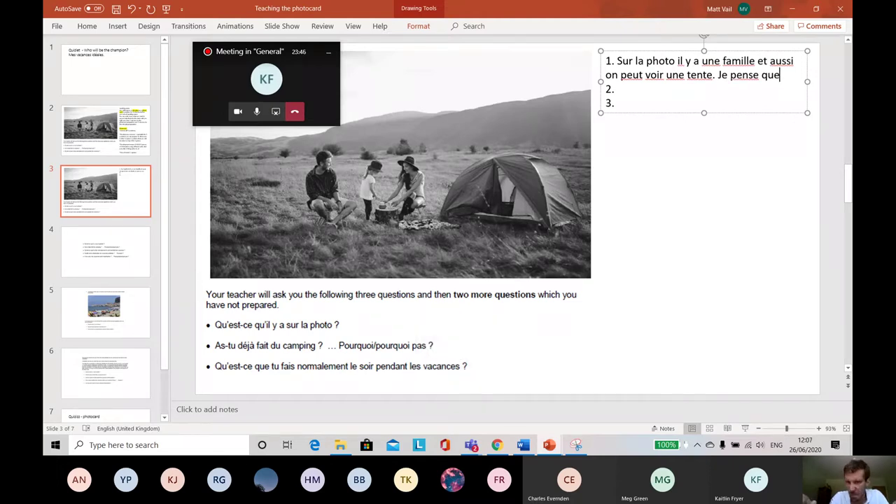
pyautogui.press('BackSpace')
pyautogui.write("'ils sont co")
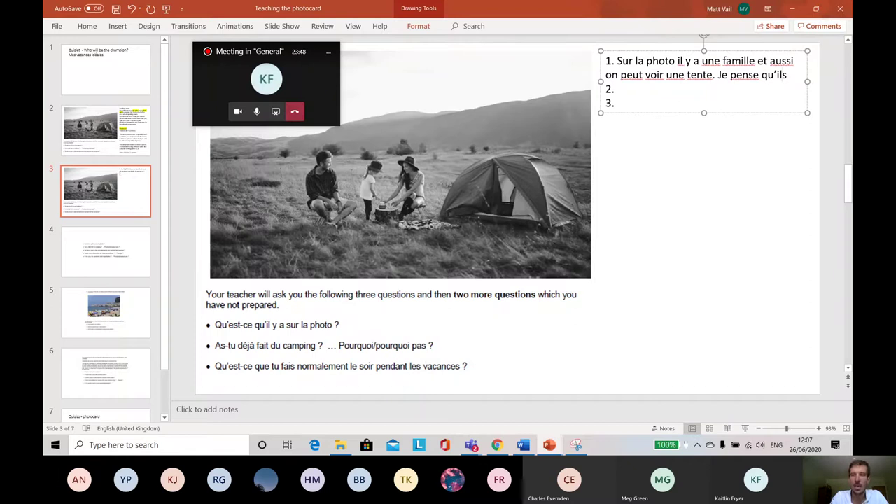
pyautogui.write('ntents')
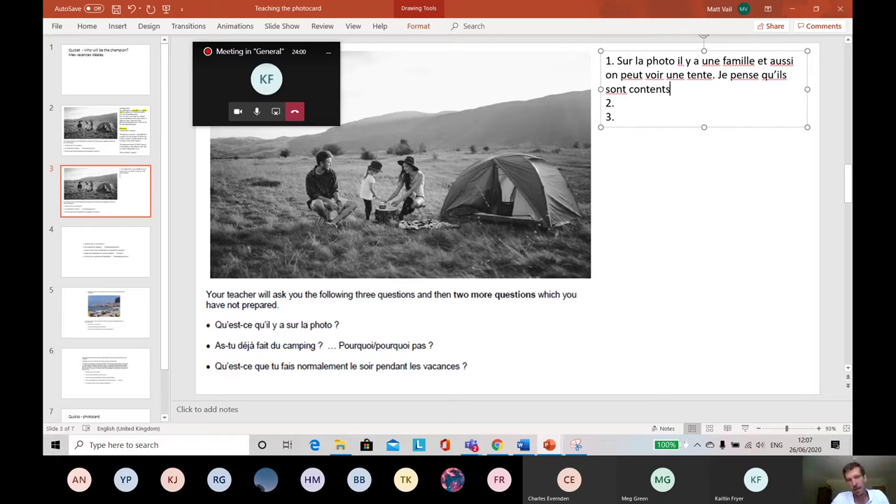
# - Continue with 'et je pense qu'il fait chaud car il y a du soleil.'
pyautogui.write('et je pense que')
pyautogui.press('BackSpace')
pyautogui.write("'il fait ")
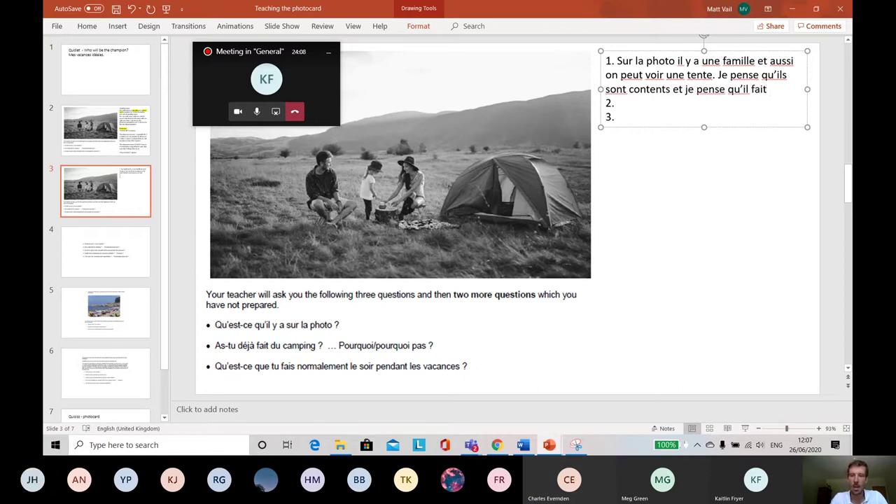
pyautogui.write('du soleil.')
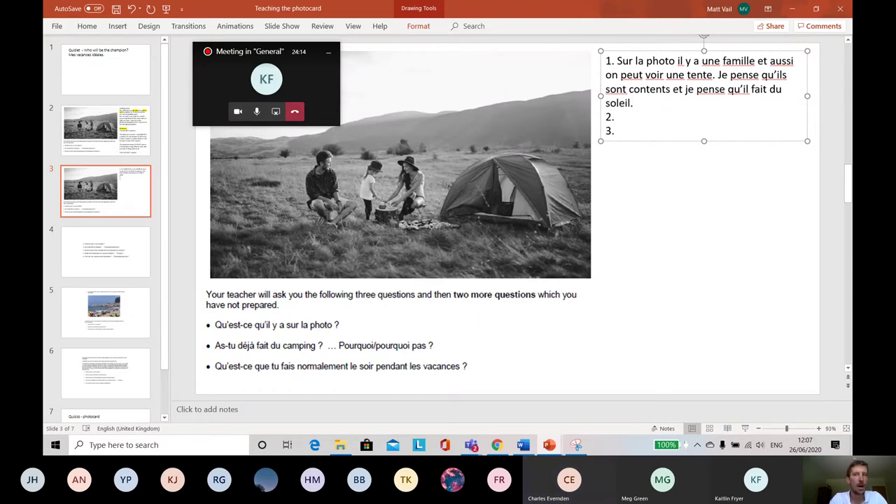
pyautogui.press('BackSpace')
pyautogui.press('BackSpace')
pyautogui.press('BackSpace')
pyautogui.press('BackSpace')
pyautogui.press('BackSpace')
pyautogui.press('BackSpace')
pyautogui.press('BackSpace')
pyautogui.write('chaud')
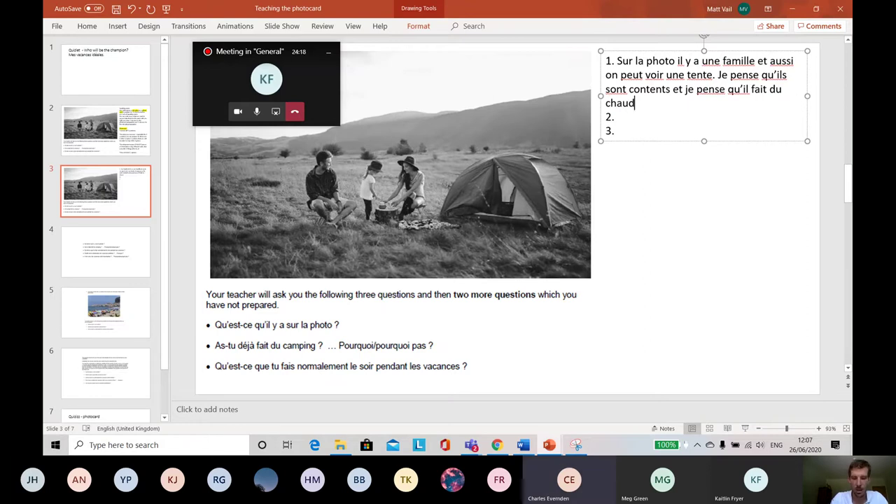
pyautogui.write(' car')
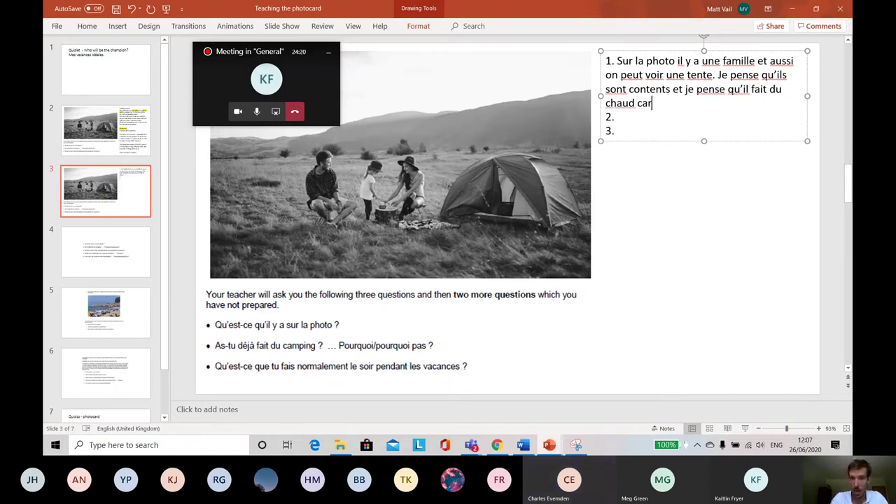
pyautogui.write(' il y ad')
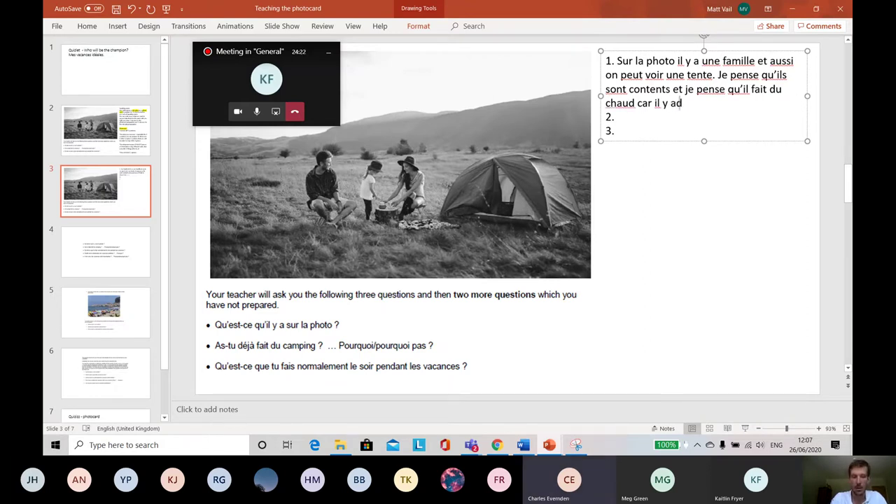
pyautogui.write('u soleil.')
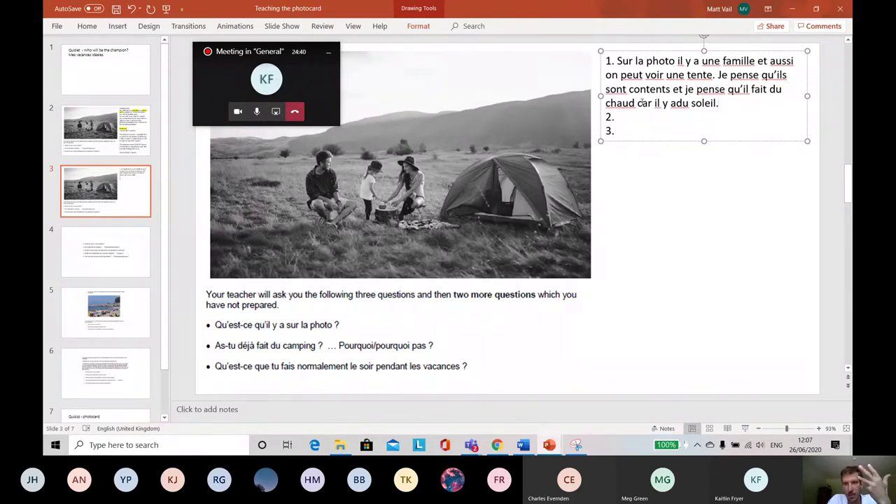
# - Remove the stray 'du' before 'chaud' and separate 'a' from 'du' in the first answer
pyautogui.click(782, 89)
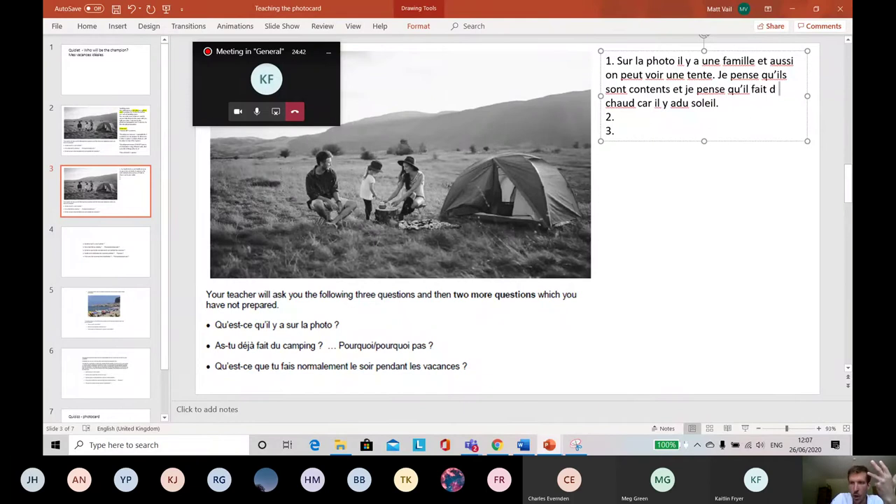
pyautogui.press('BackSpace')
pyautogui.press('BackSpace')
pyautogui.press('BackSpace')
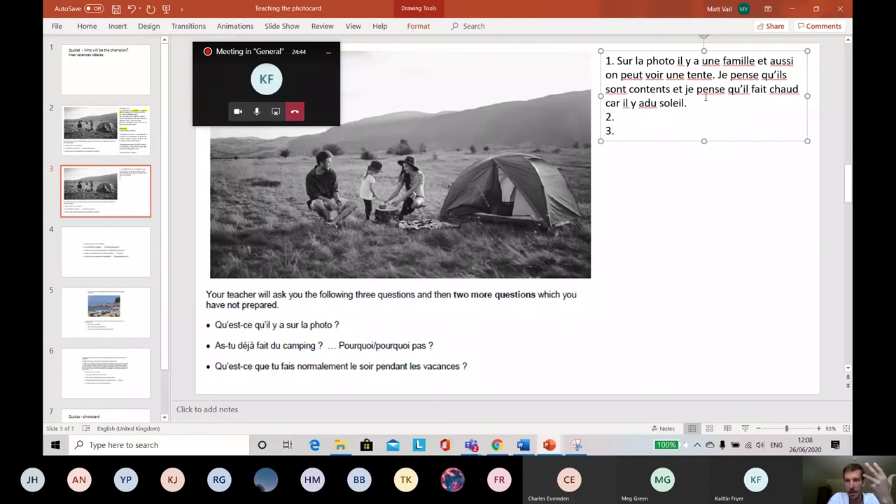
pyautogui.click(644, 103)
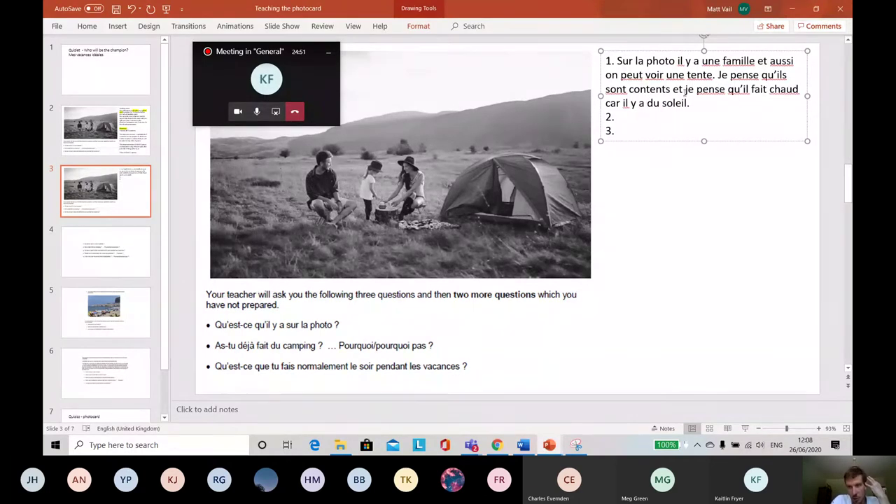
pyautogui.click(620, 117)
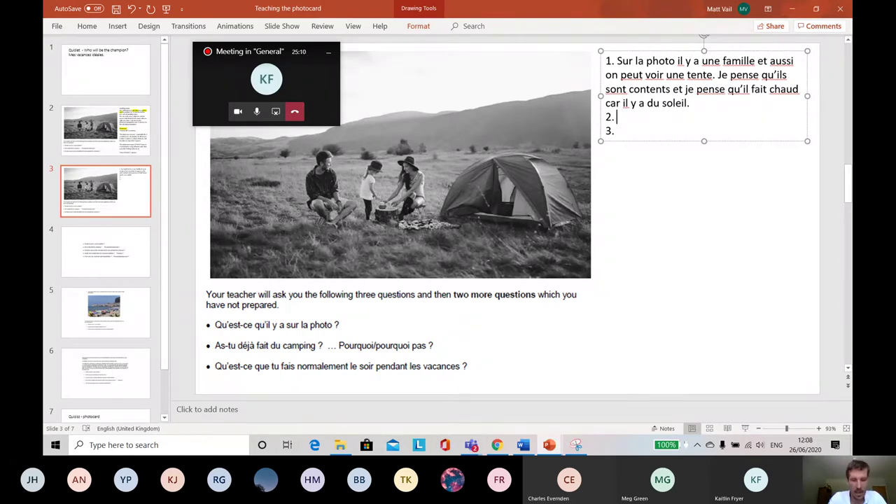
# - After '2.', write 'Oui. J'ai fait du camping avec ma famille l'année dernière.' with correct accents
pyautogui.write('Oui')
pyautogui.write(". J'ai fai")
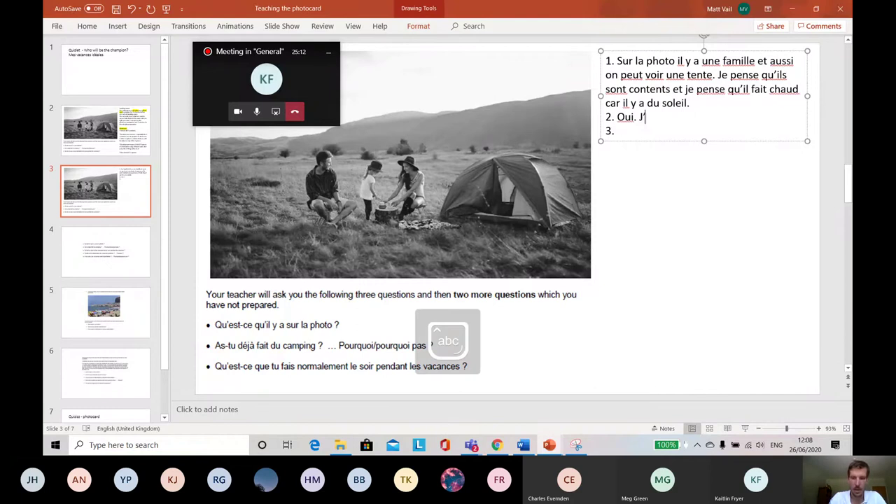
pyautogui.write('t du c')
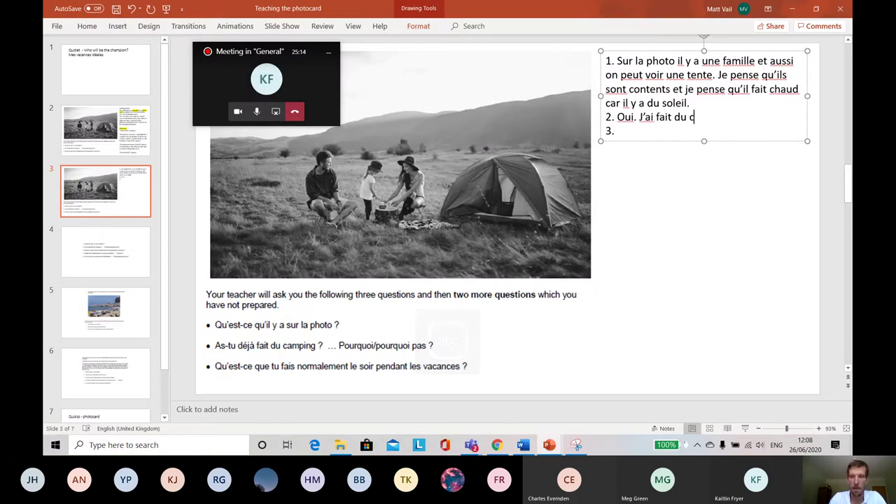
pyautogui.write('amping')
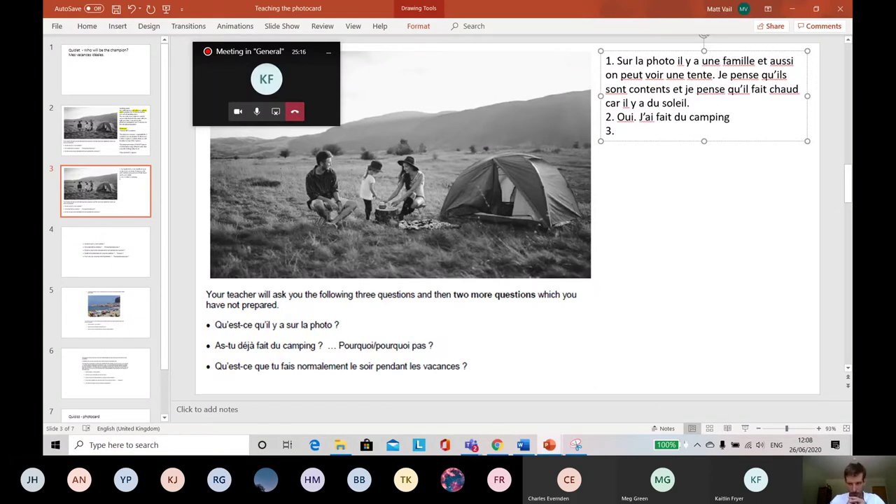
pyautogui.write('.')
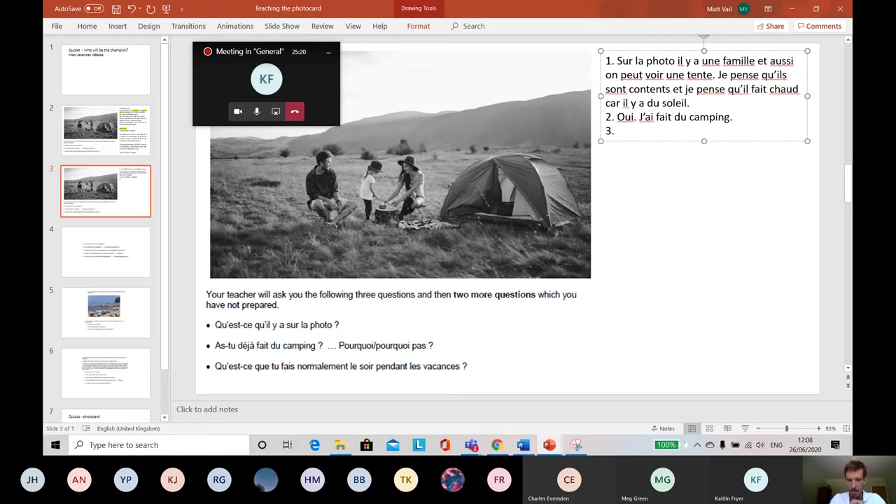
pyautogui.press('BackSpace')
pyautogui.write('avec m')
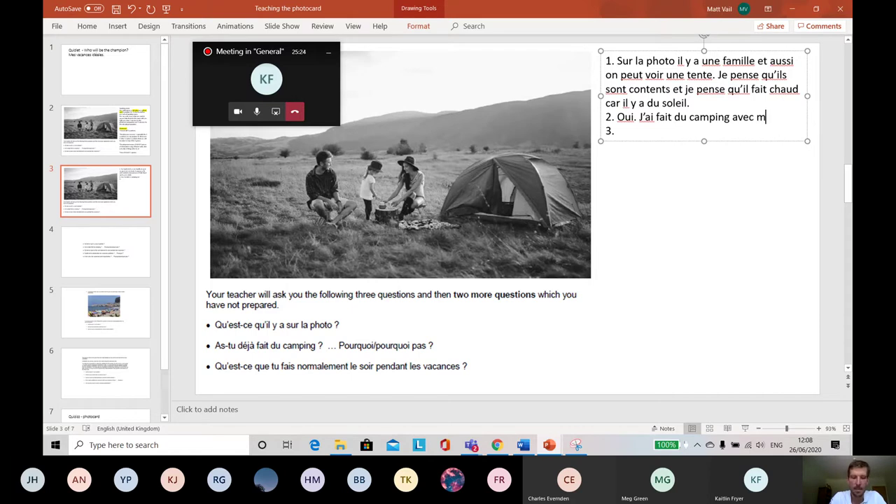
pyautogui.write('a famille')
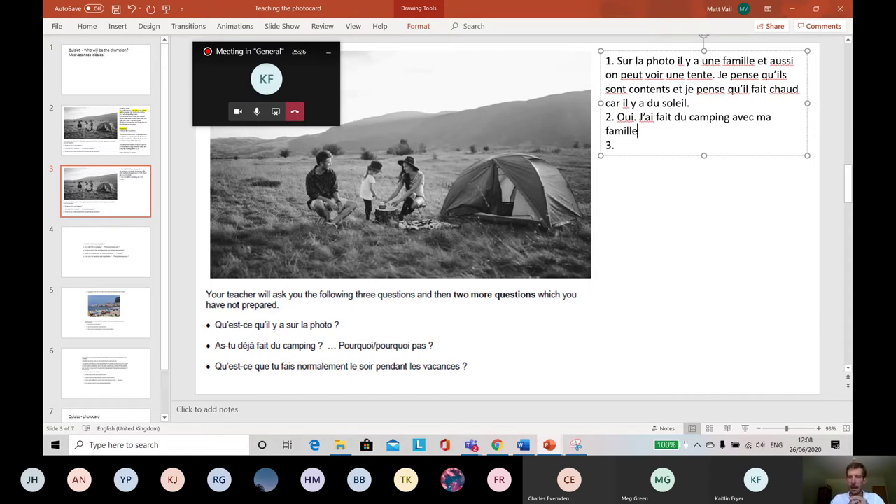
pyautogui.write(" l'annee")
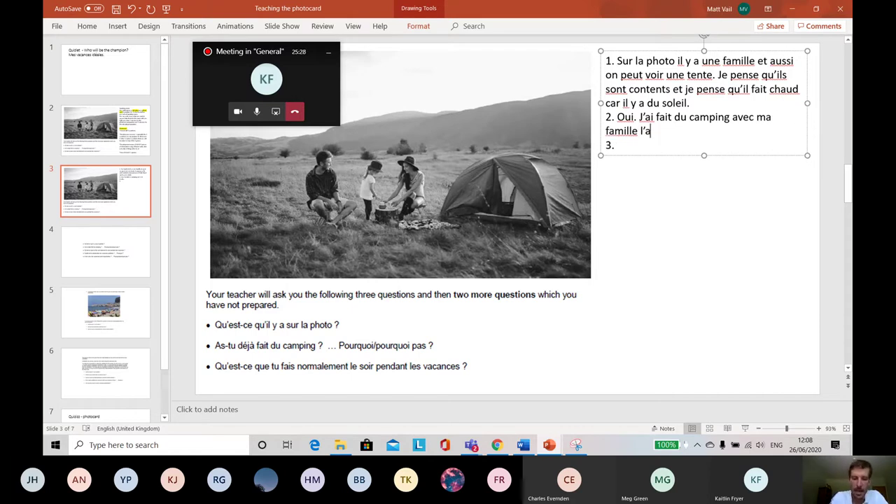
pyautogui.press('BackSpace')
pyautogui.press('BackSpace')
pyautogui.write('ée derni')
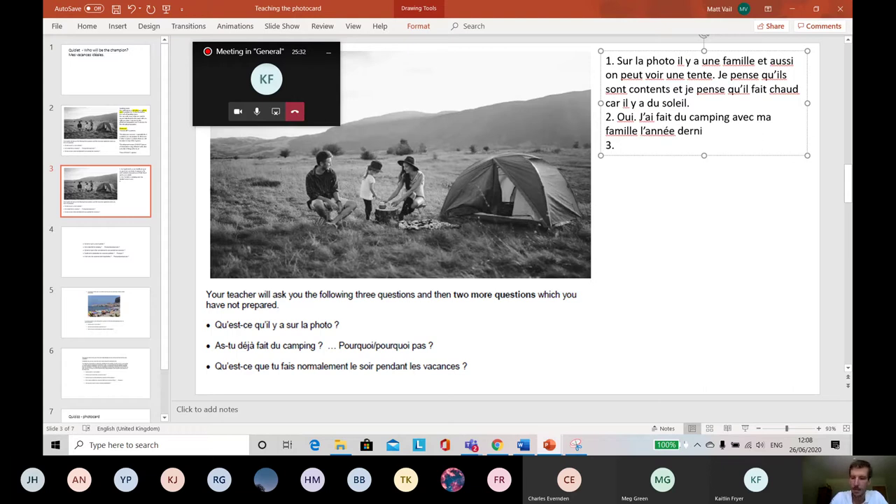
pyautogui.write('ère.')
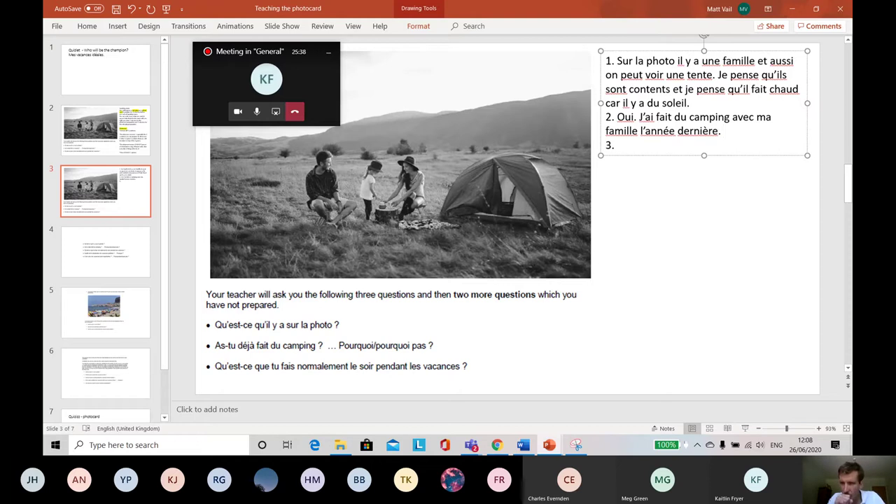
# - Append 'A mon avis c'était génial car il faisait beau.' to answer 2, fixing the accent on génial
pyautogui.press('capslock')
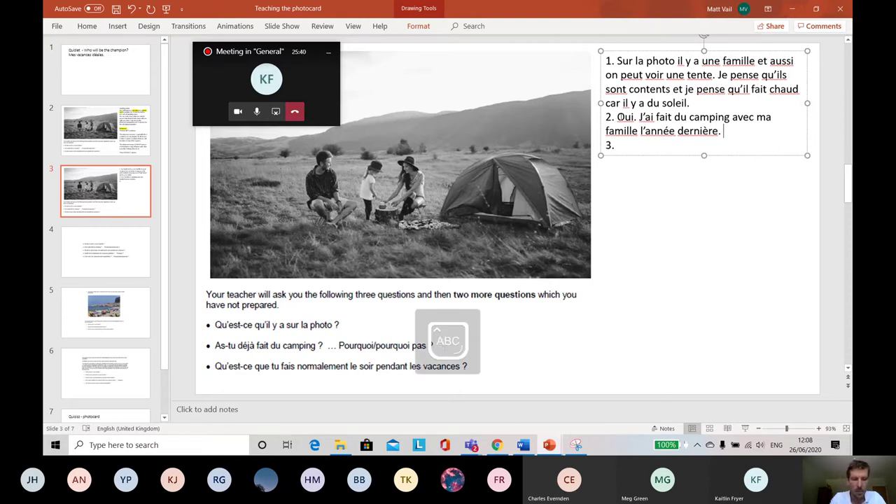
pyautogui.write('A')
pyautogui.press('capslock')
pyautogui.write('mon acvi')
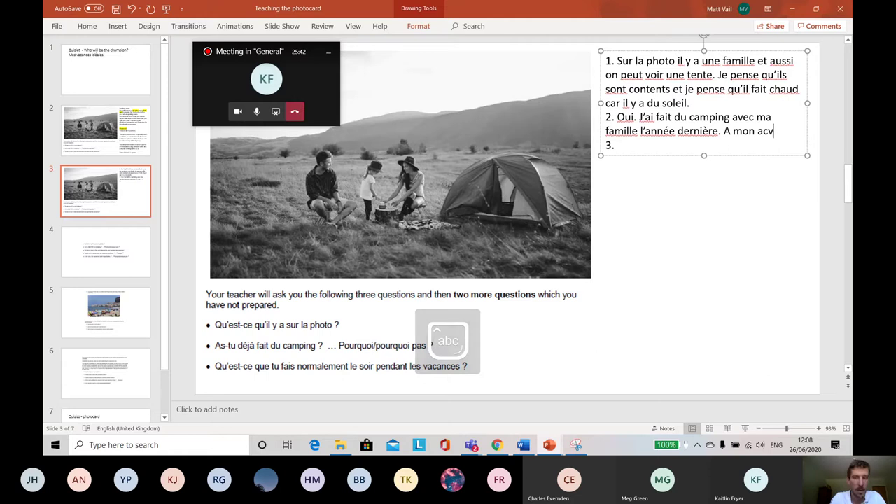
pyautogui.press('BackSpace')
pyautogui.press('BackSpace')
pyautogui.press('BackSpace')
pyautogui.write('vis')
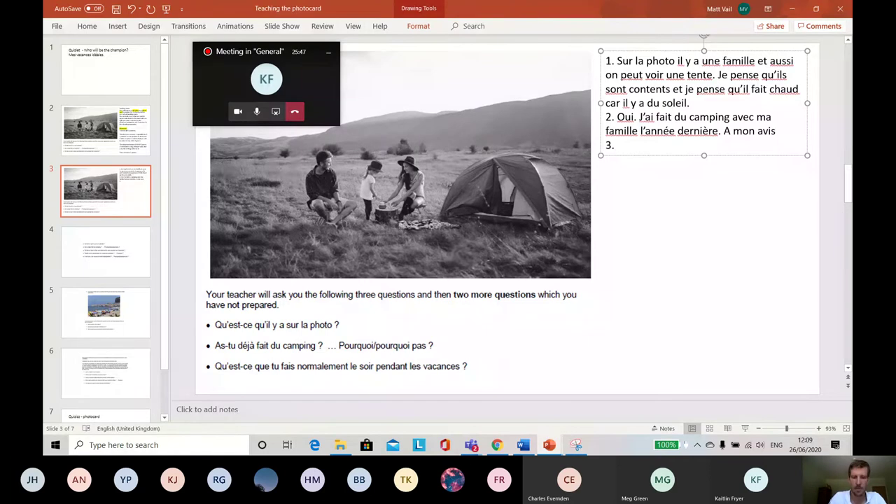
pyautogui.write("c'était")
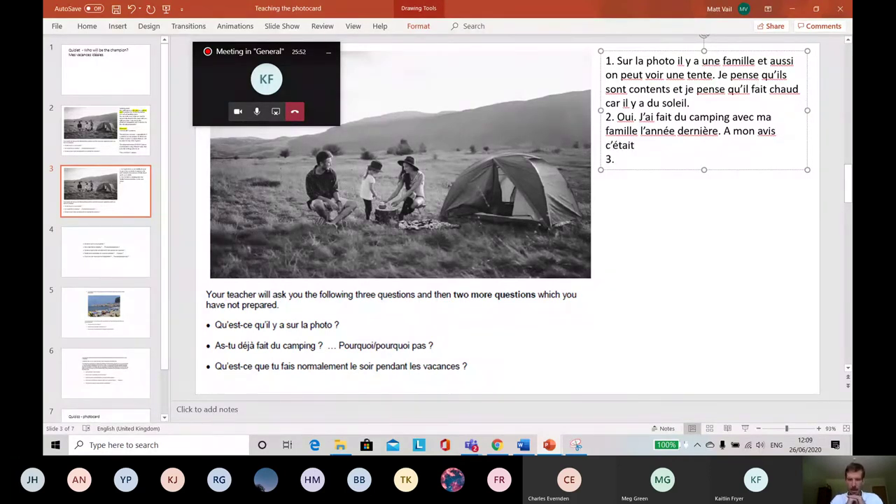
pyautogui.write(' ge')
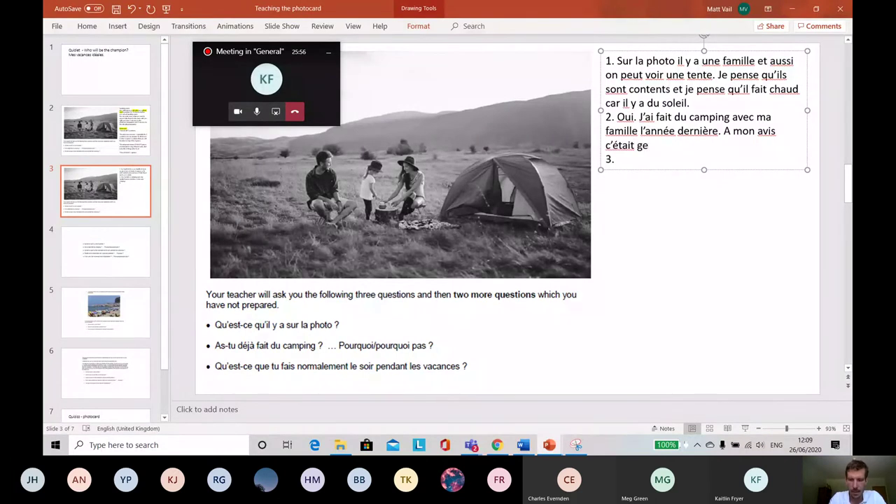
pyautogui.press('BackSpace')
pyautogui.write('énial')
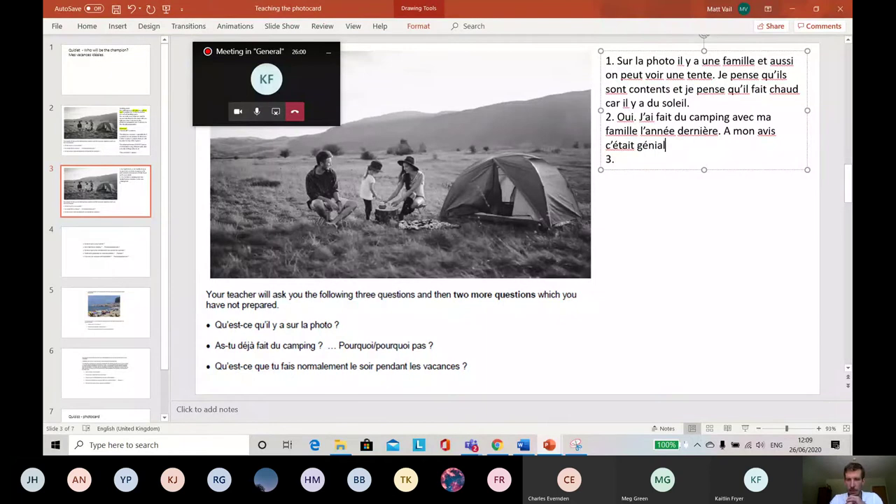
pyautogui.press('BackSpace')
pyautogui.press('BackSpace')
pyautogui.press('BackSpace')
pyautogui.press('BackSpace')
pyautogui.press('BackSpace')
pyautogui.write('enial car ')
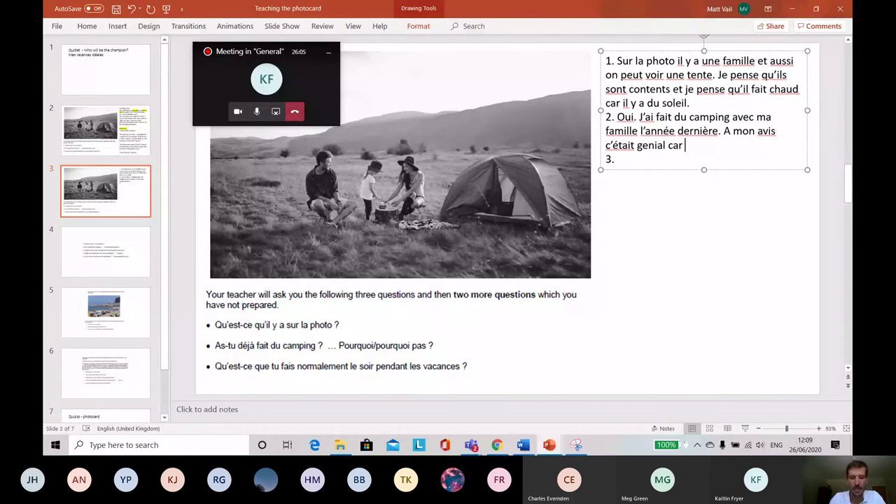
pyautogui.write('il faisait')
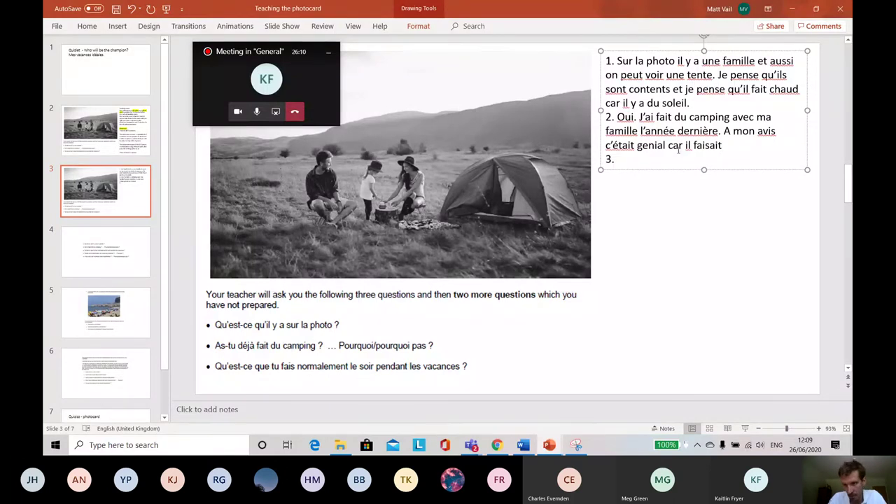
pyautogui.click(649, 145)
pyautogui.press('BackSpace')
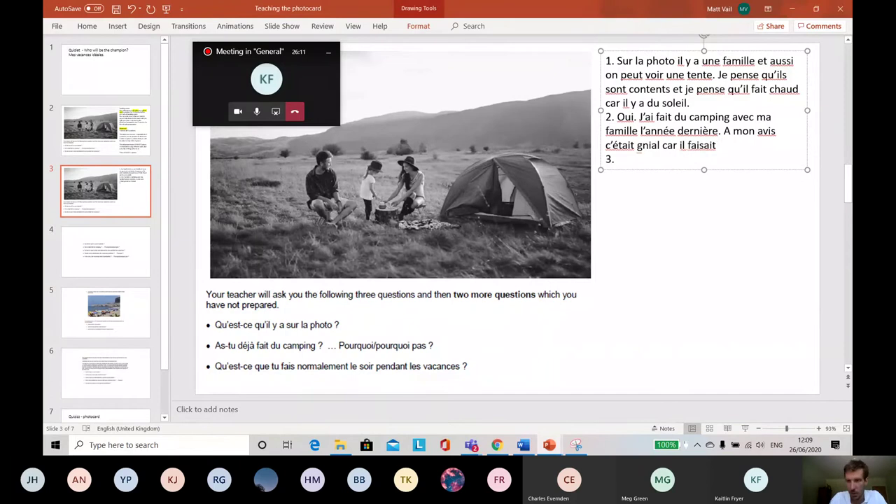
pyautogui.write('é')
pyautogui.write(' beau.')
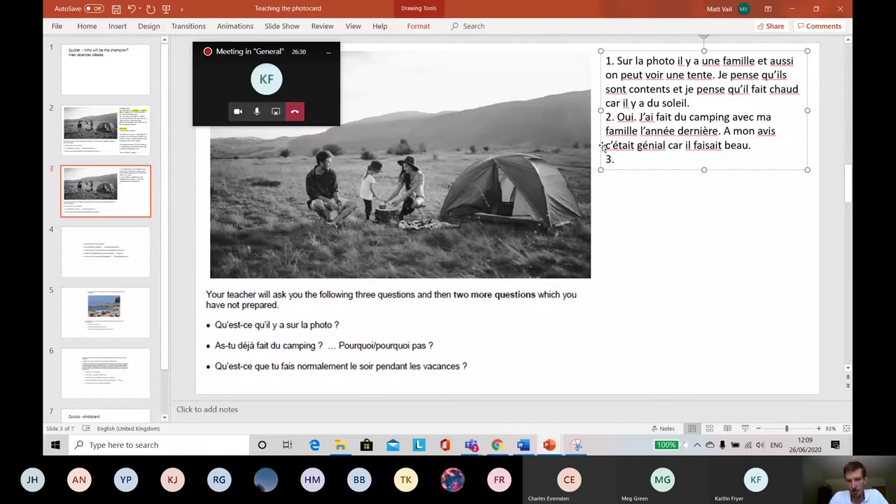
# - Write answer 3 about evening beach volleyball and restaurant meals, ending 'Je le trouve amusant.'
pyautogui.click(636, 162)
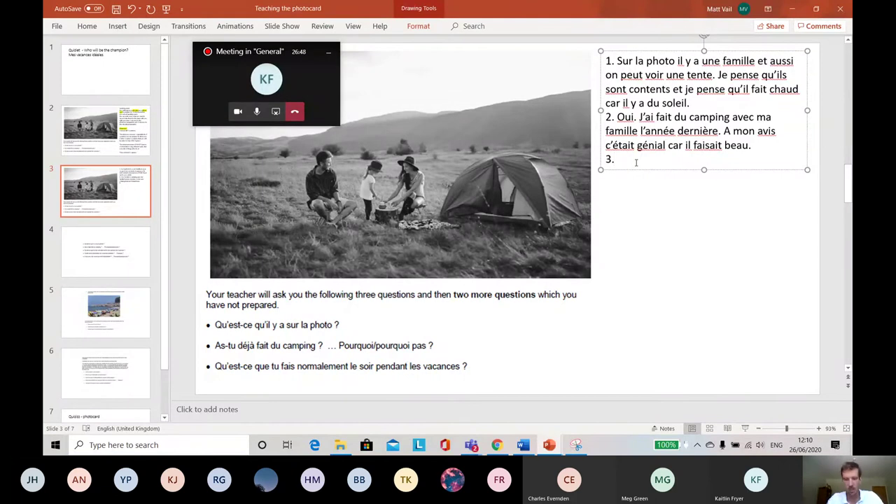
pyautogui.write('Normale')
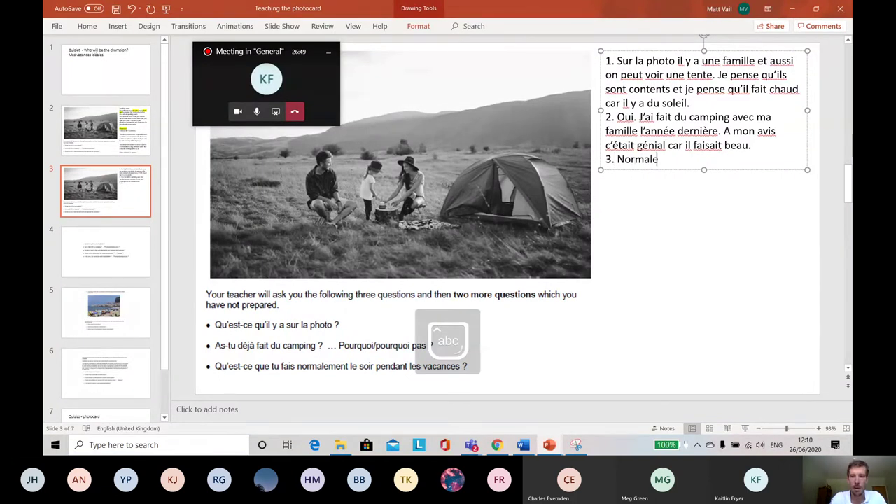
pyautogui.write('ment ')
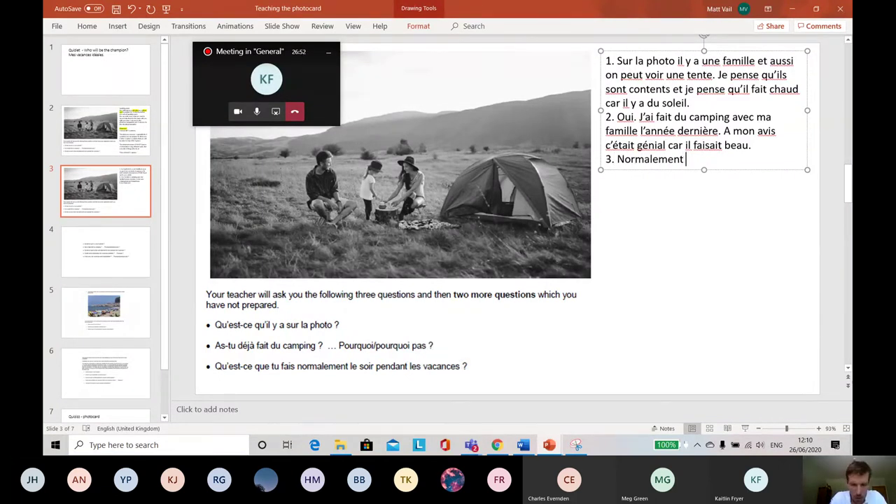
pyautogui.write('le soir')
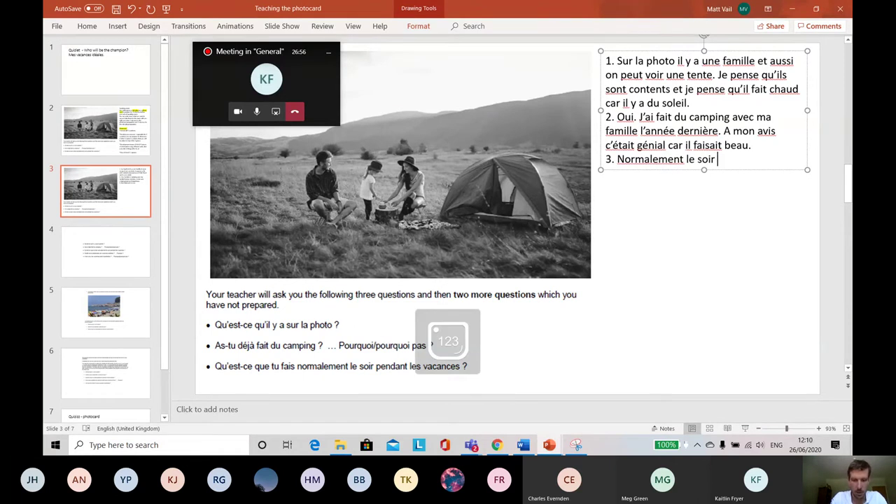
pyautogui.write(' pend')
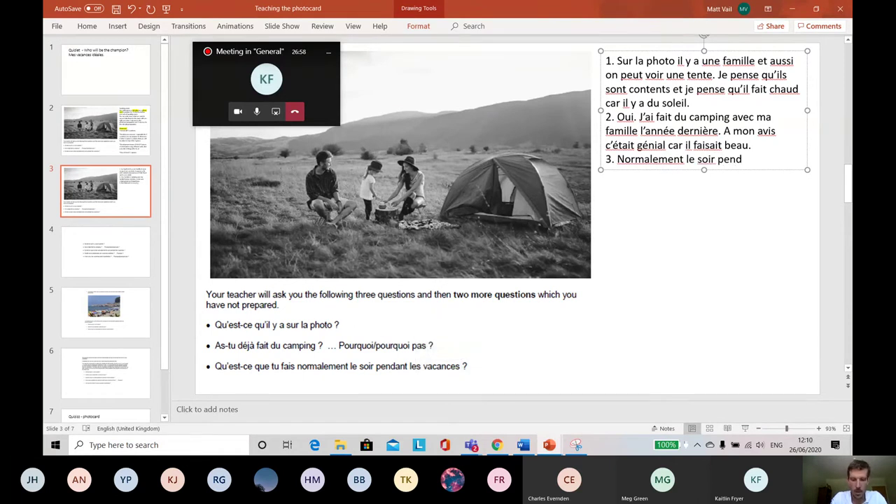
pyautogui.write('ant les vacn')
pyautogui.press('BackSpace')
pyautogui.press('BackSpace')
pyautogui.write('cances je')
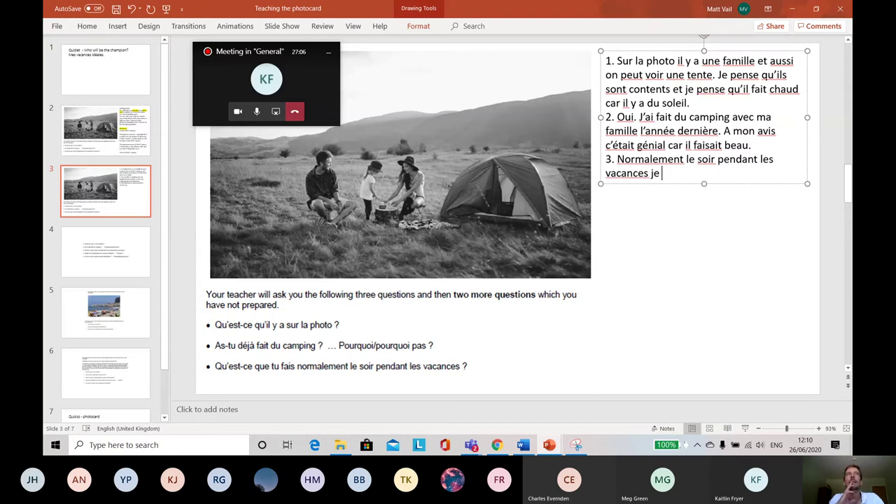
pyautogui.write(' joue au vol')
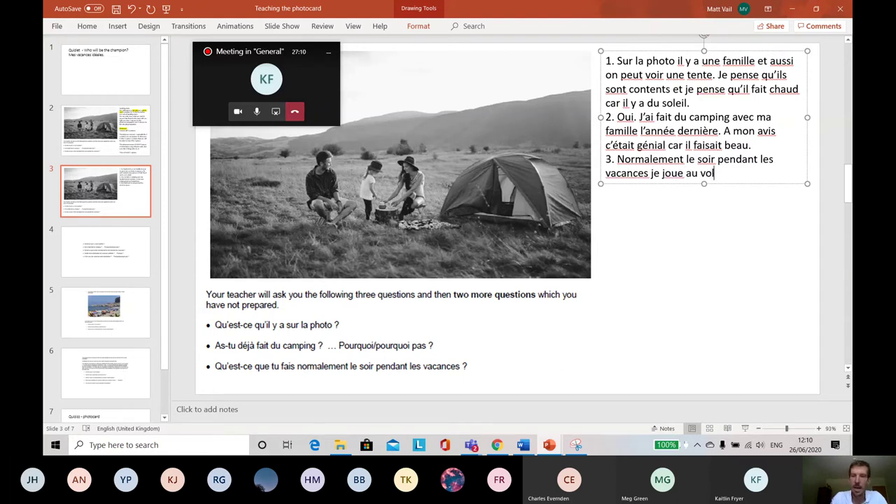
pyautogui.write('ley ')
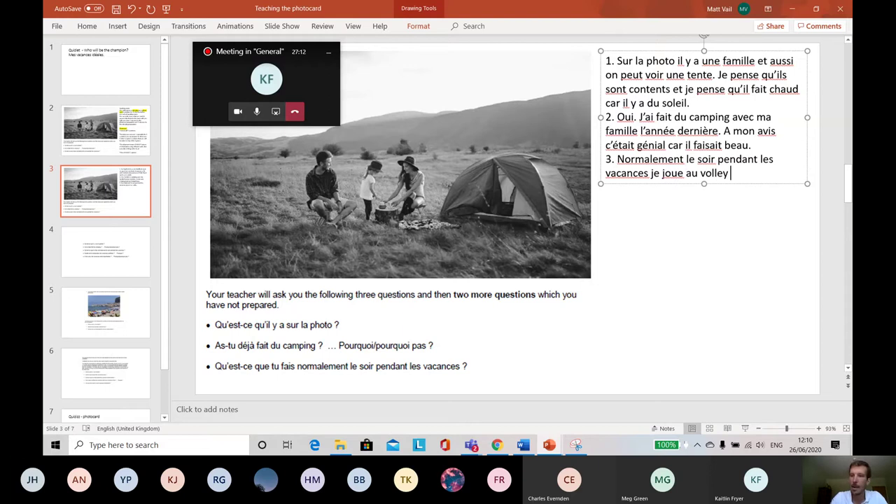
pyautogui.write('à la plage')
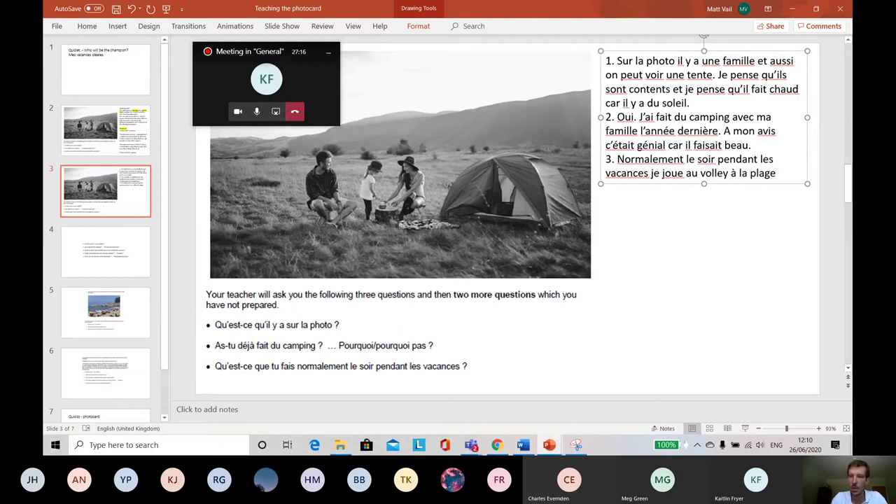
pyautogui.write(' avec mes amis')
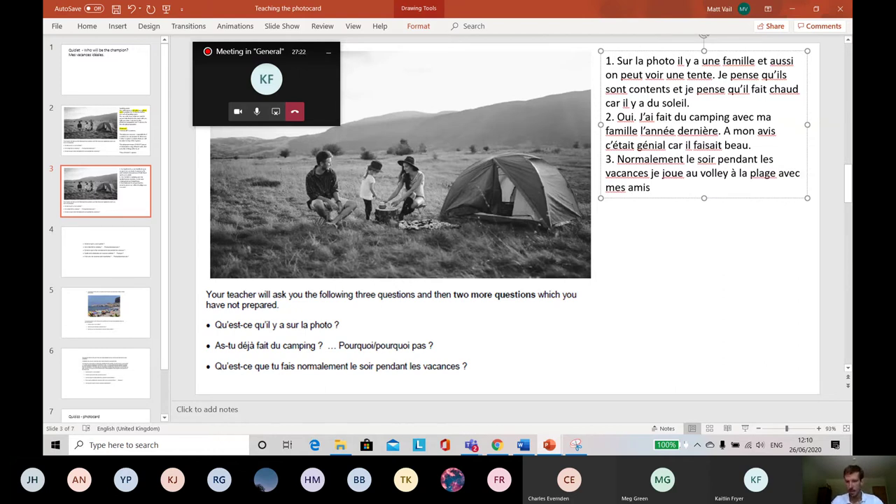
pyautogui.write('et au')
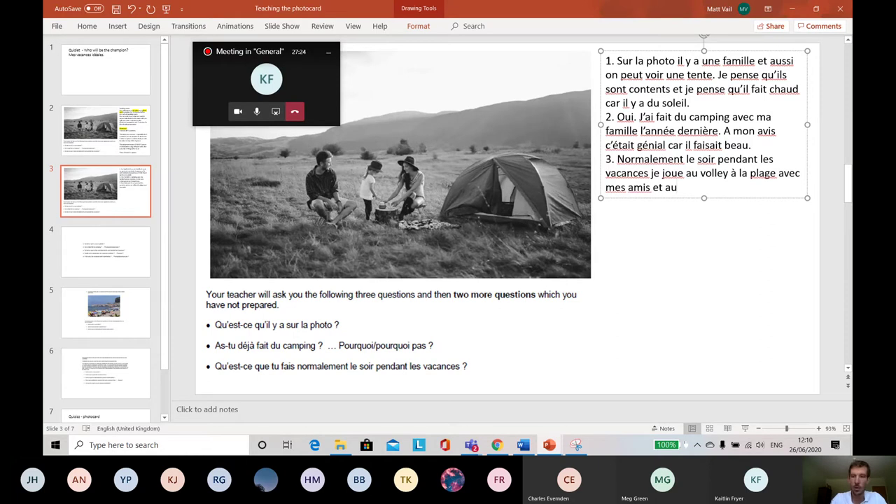
pyautogui.write('ssi je mange au restuarant')
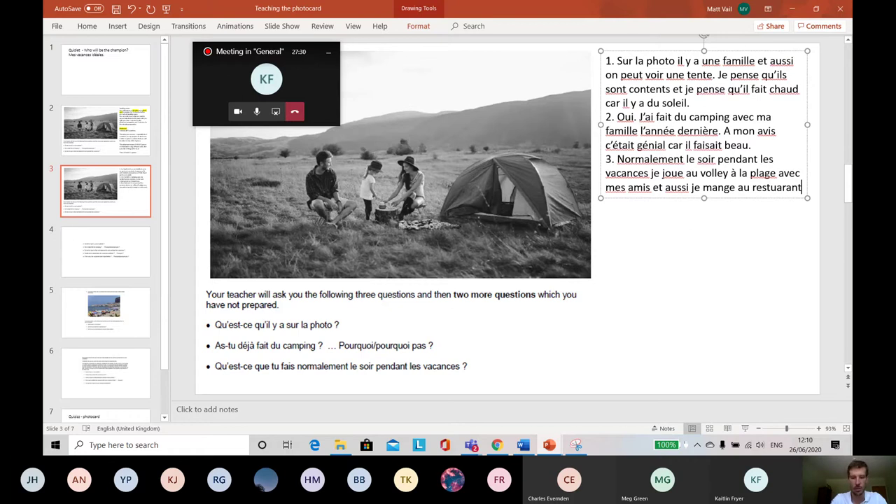
pyautogui.press('BackSpace')
pyautogui.press('BackSpace')
pyautogui.press('BackSpace')
pyautogui.press('BackSpace')
pyautogui.press('BackSpace')
pyautogui.press('BackSpace')
pyautogui.write('aurant avec m')
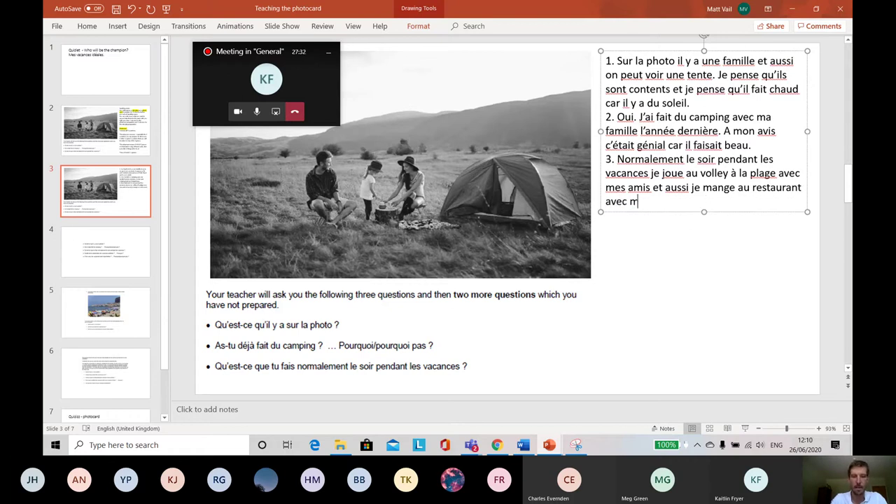
pyautogui.write('a famille.')
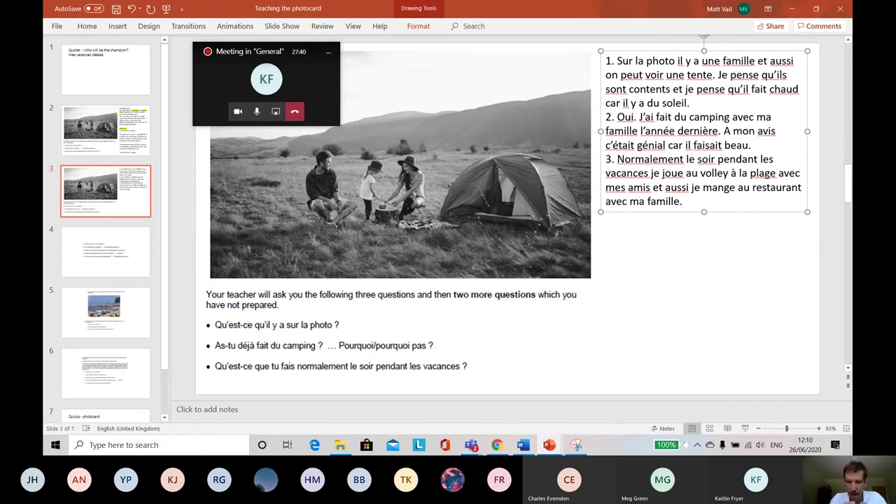
pyautogui.write('Je le t')
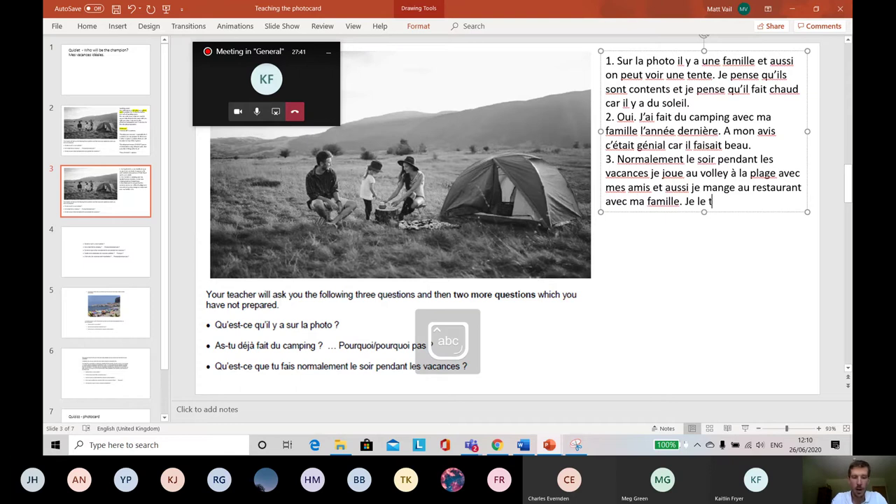
pyautogui.write('rouve ')
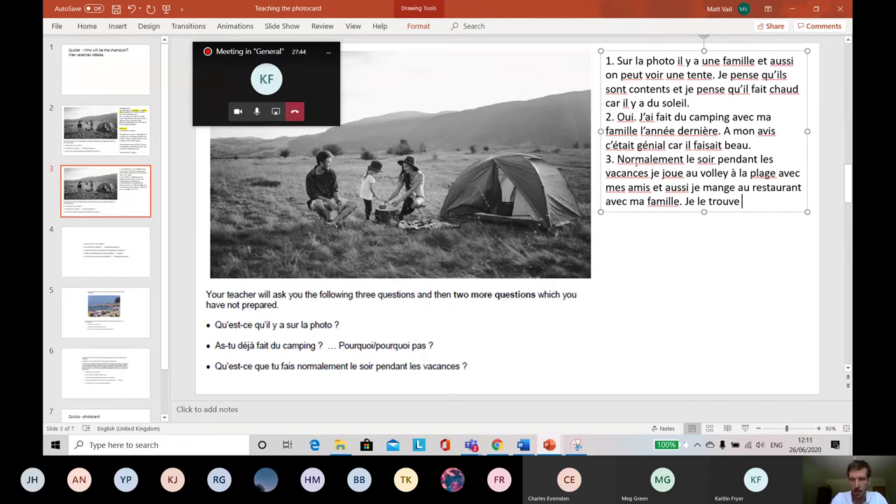
pyautogui.write('amusant.')
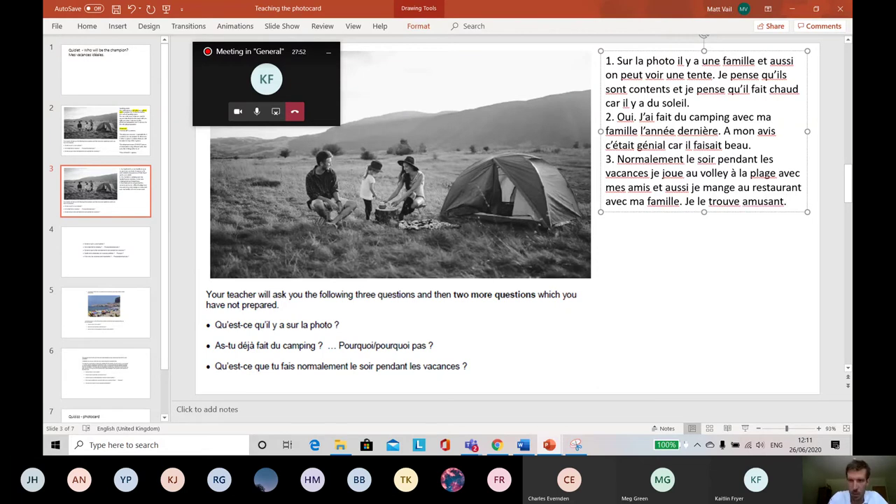
# - Insert blank lines after the first and second answers to space out the numbered list
pyautogui.click(691, 103)
pyautogui.press('Return')
pyautogui.press('BackSpace')
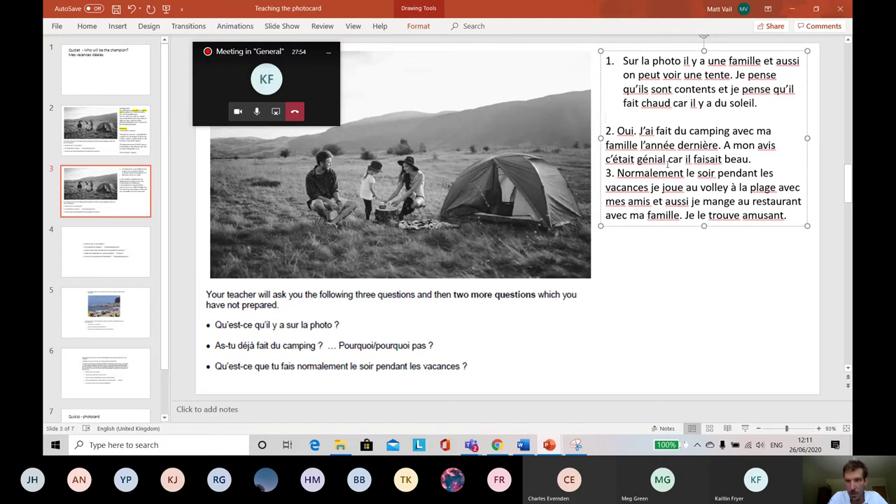
pyautogui.press('Return')
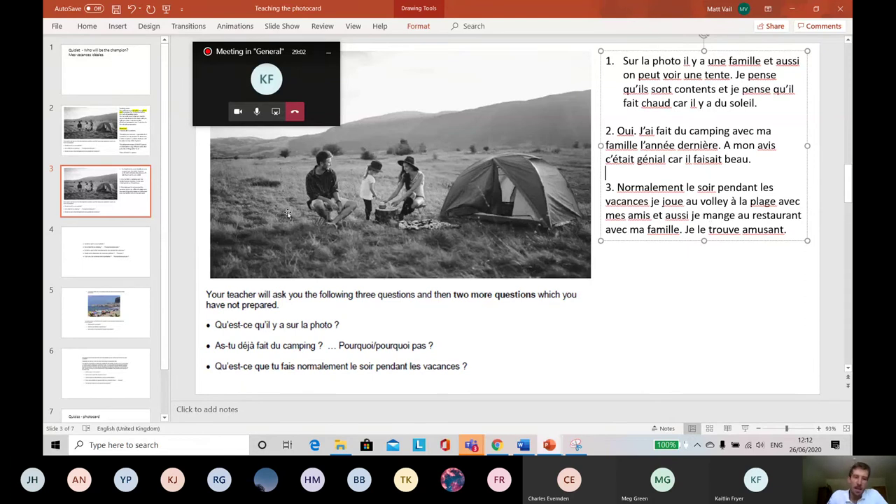
# - Switch to slide 4 showing the five French holiday questions
pyautogui.click(81, 259)
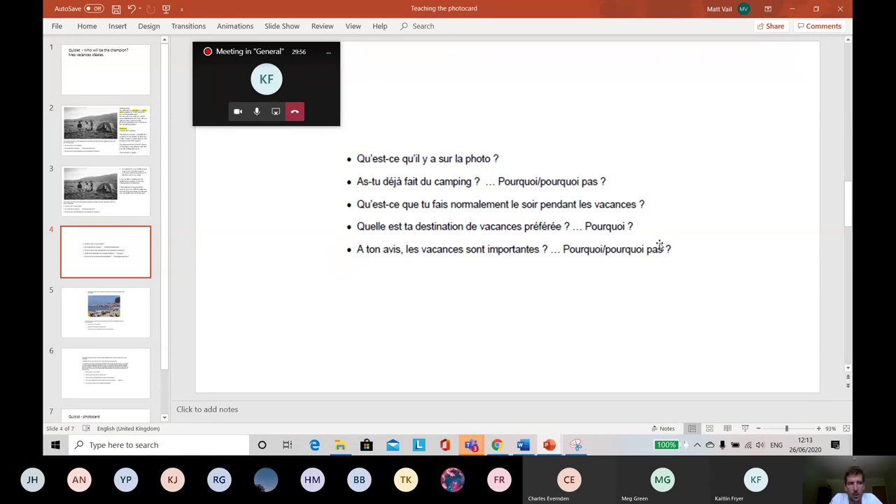
# - Flip between slides 3 and 4, ending on slide 3 with the camping photo and answers
pyautogui.click(98, 204)
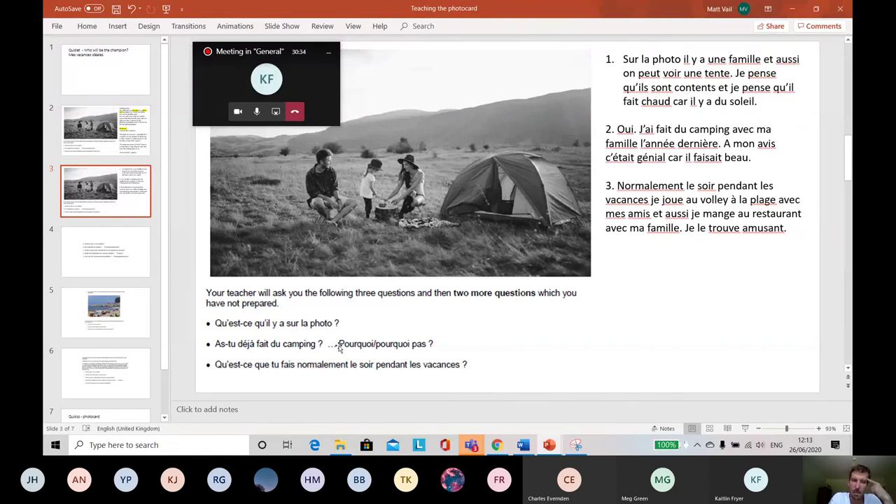
pyautogui.click(129, 257)
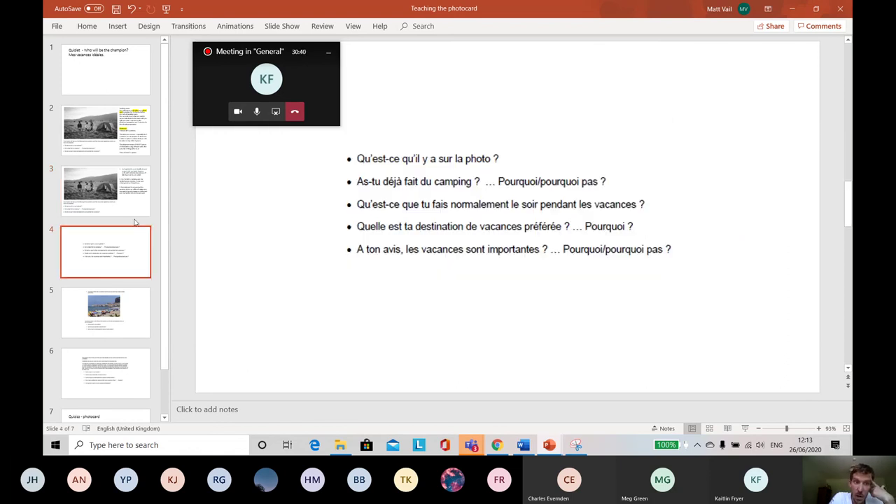
pyautogui.click(123, 194)
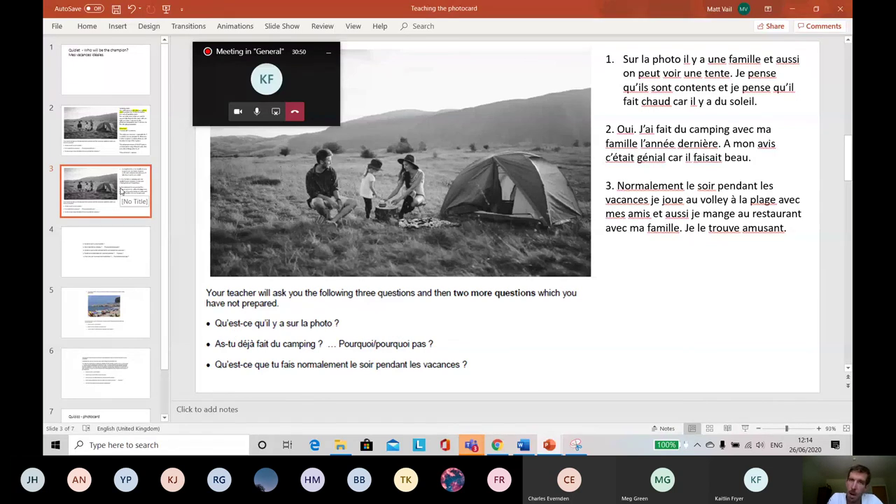
pyautogui.click(121, 243)
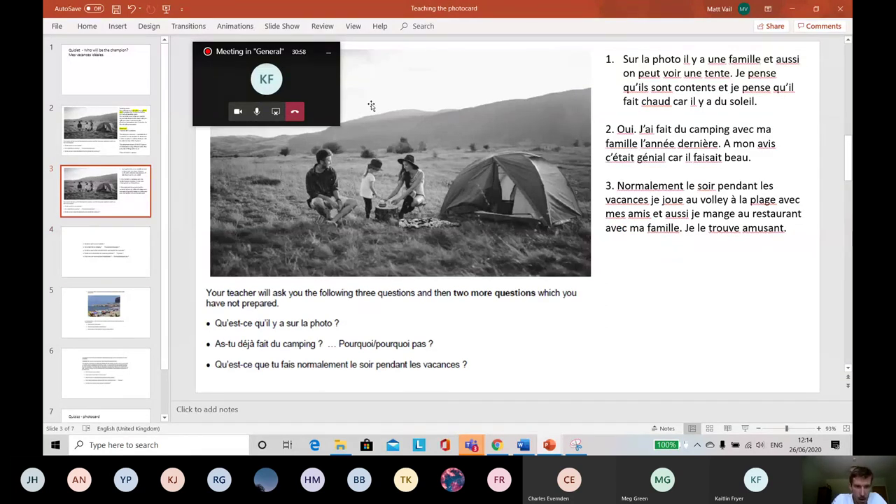
# - Return to the Teams French lesson meeting and choose Stop recording from More actions
pyautogui.click(473, 446)
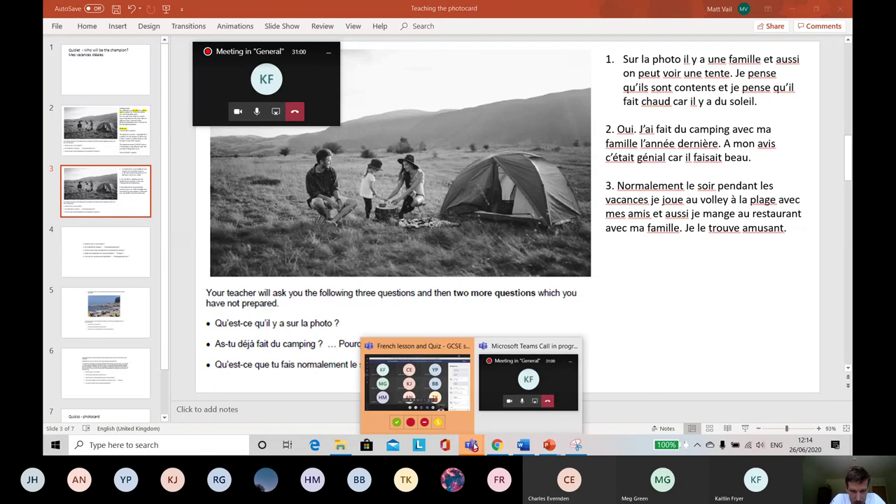
pyautogui.click(464, 387)
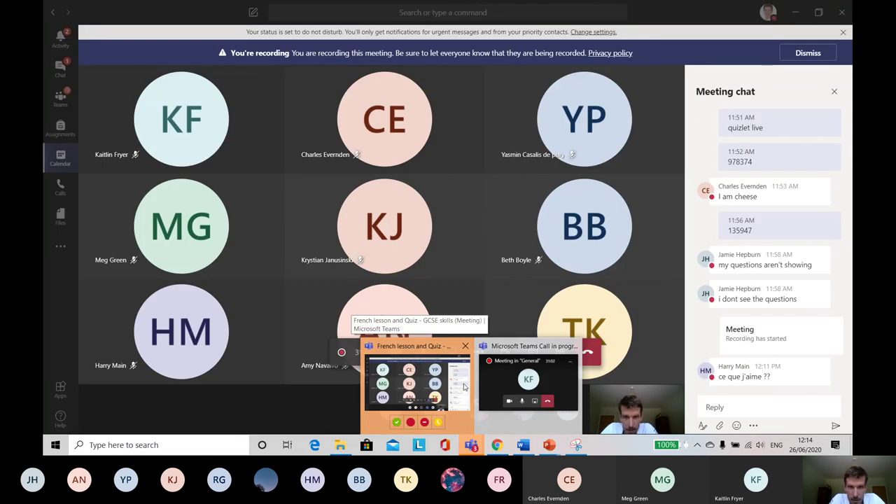
pyautogui.click(510, 375)
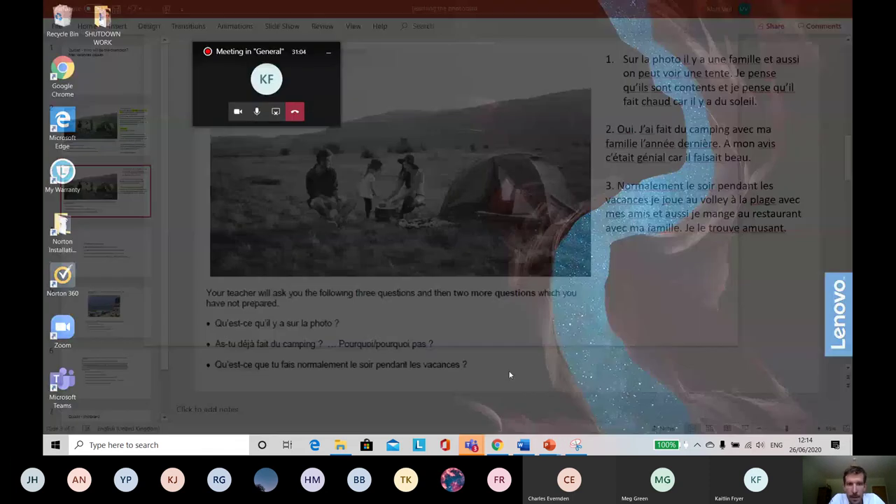
pyautogui.click(331, 100)
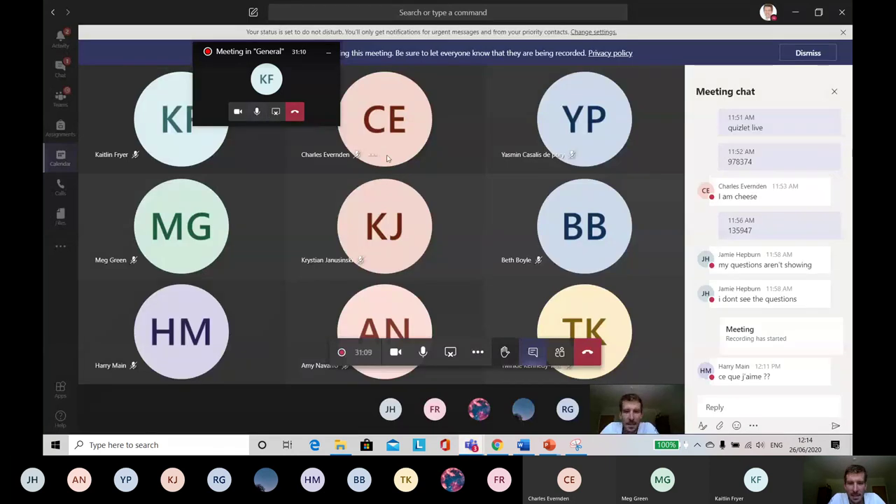
pyautogui.click(477, 351)
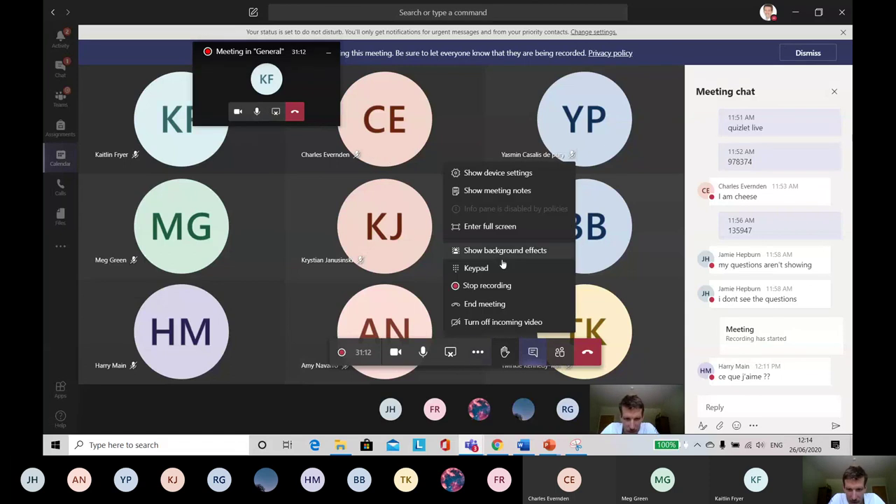
pyautogui.click(495, 285)
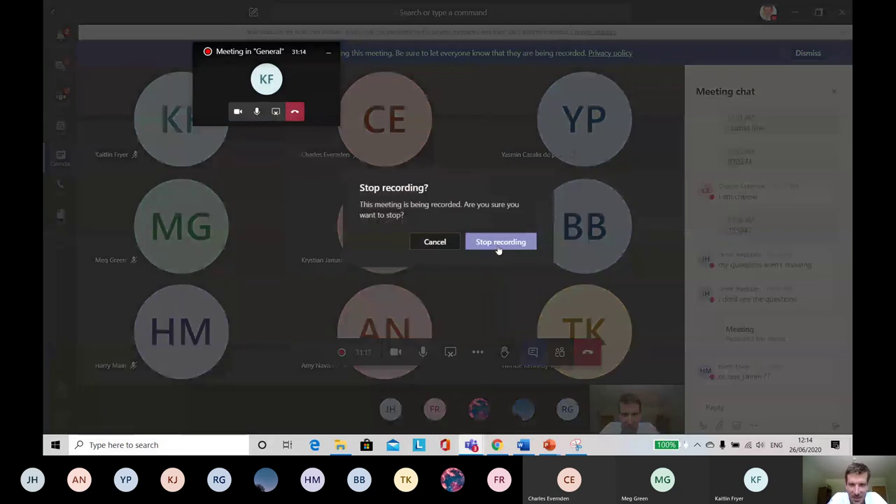